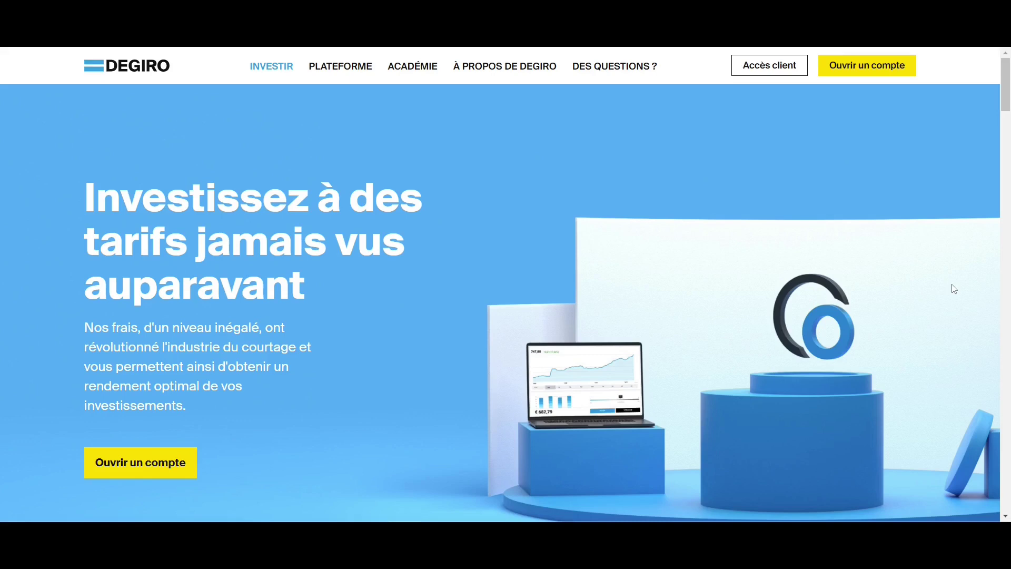
# Step: Review the share trading fees compared with other brokers on the DEGIRO pricing page
pyautogui.scroll(-10, 954, 288)
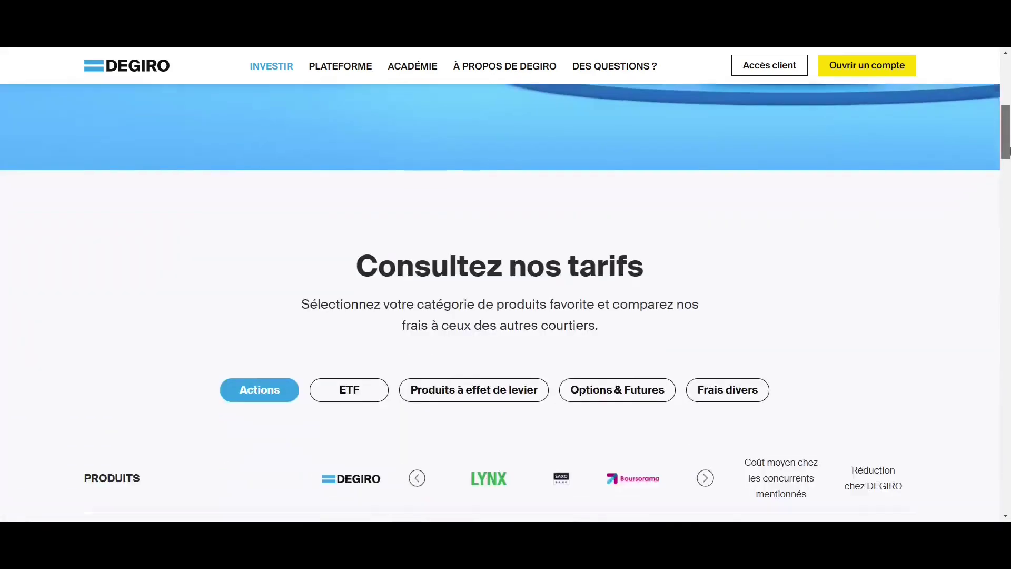
pyautogui.scroll(1, 1007, 181)
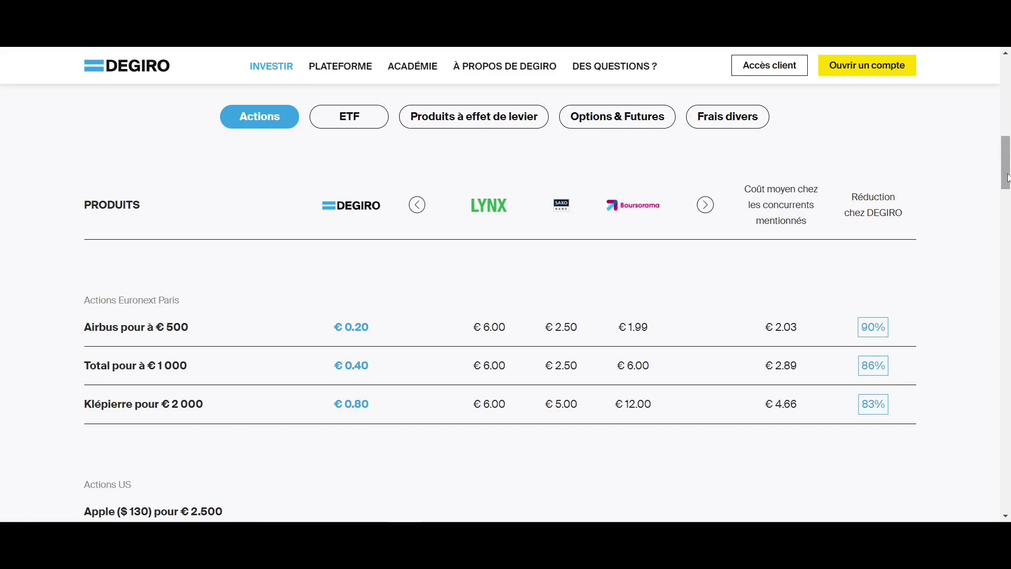
pyautogui.moveTo(1008, 178); pyautogui.dragTo(1007, 95)
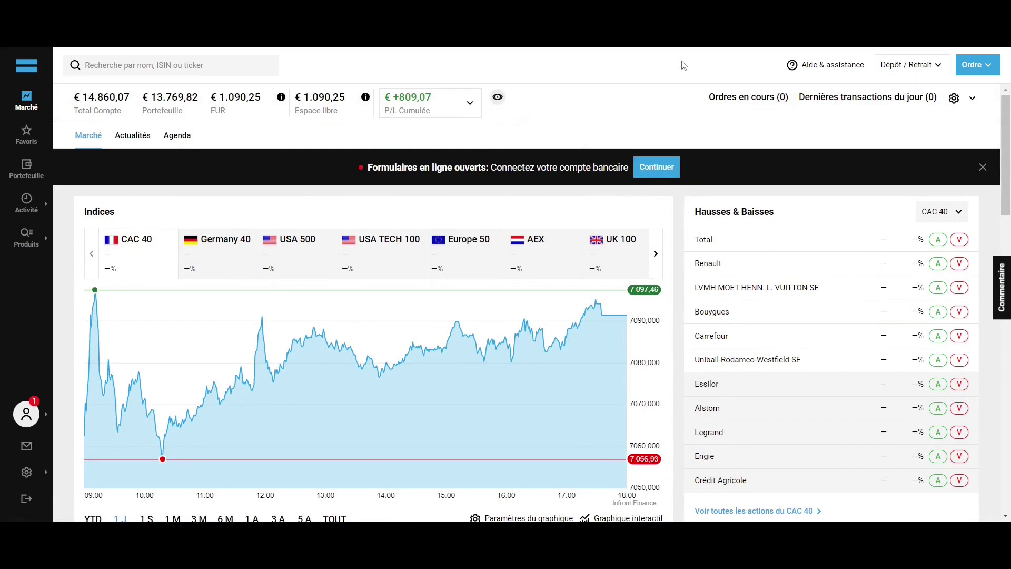
# Step: View the available deposit and withdrawal options for the trading account and close them again
pyautogui.click(847, 72)
pyautogui.click(902, 71)
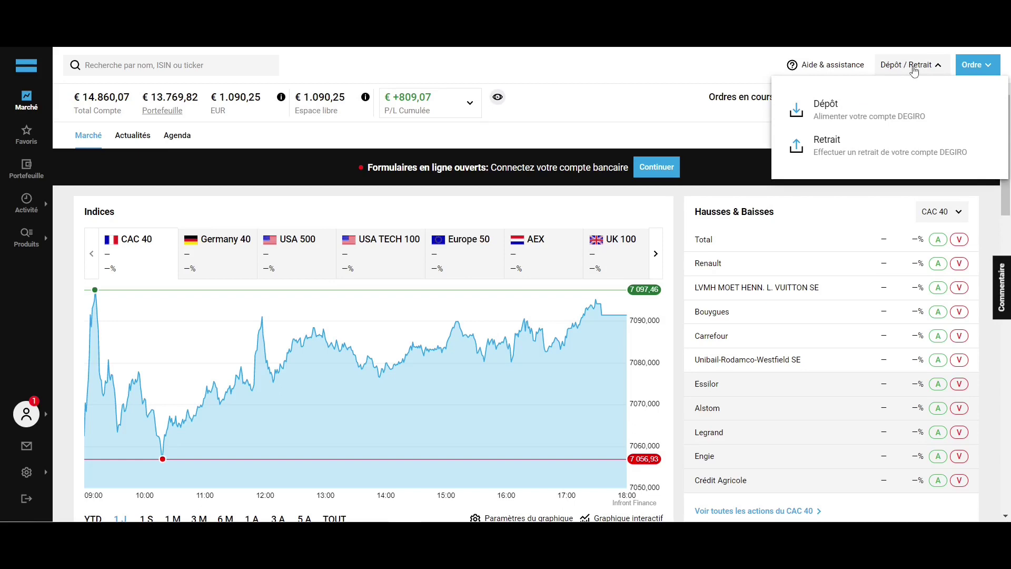
pyautogui.click(915, 69)
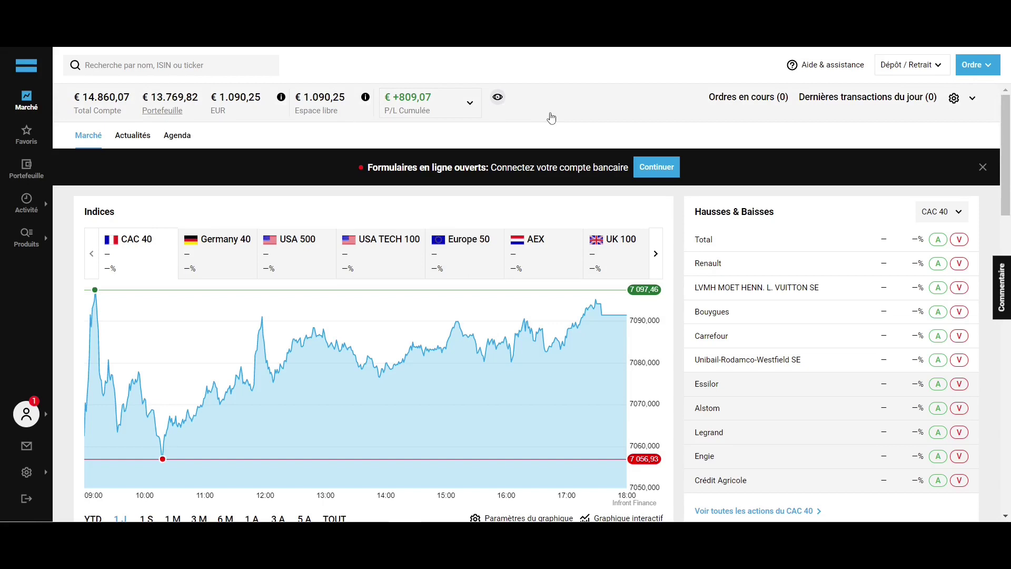
# Step: Look through the news and agenda in the market overview and review the products in the favourites list
pyautogui.scroll(-5, 675, 212)
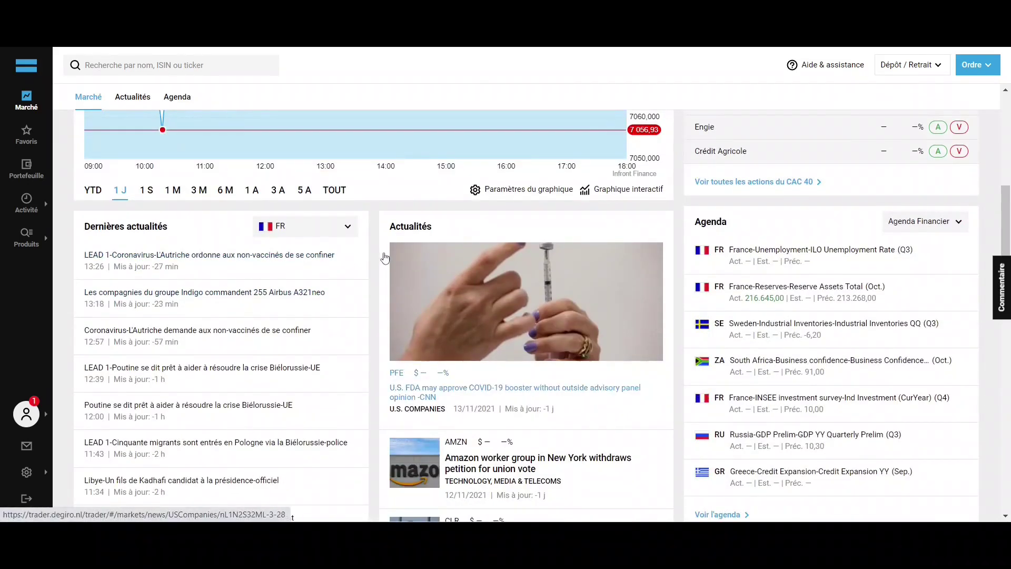
pyautogui.scroll(-5, 382, 254)
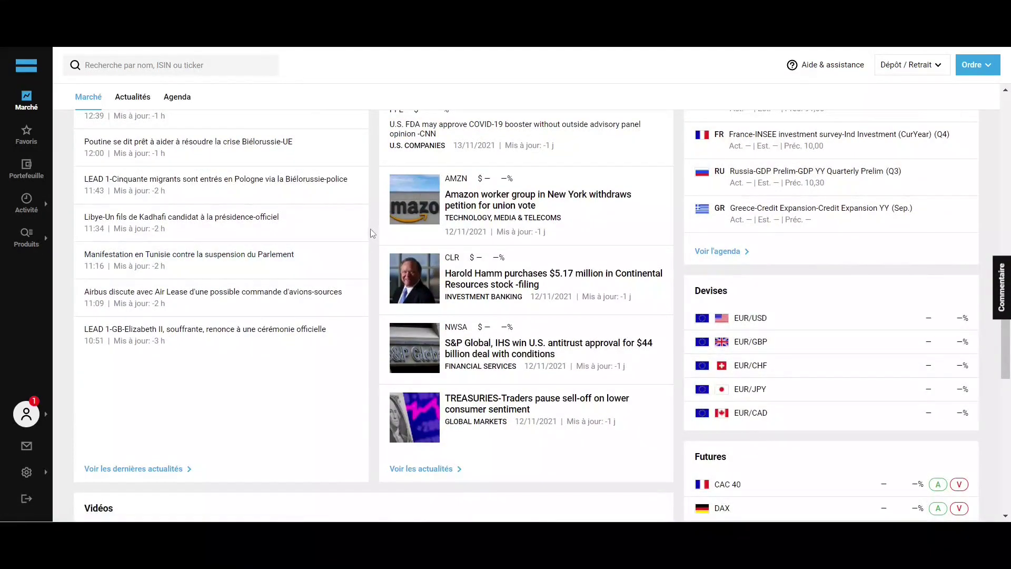
pyautogui.click(27, 134)
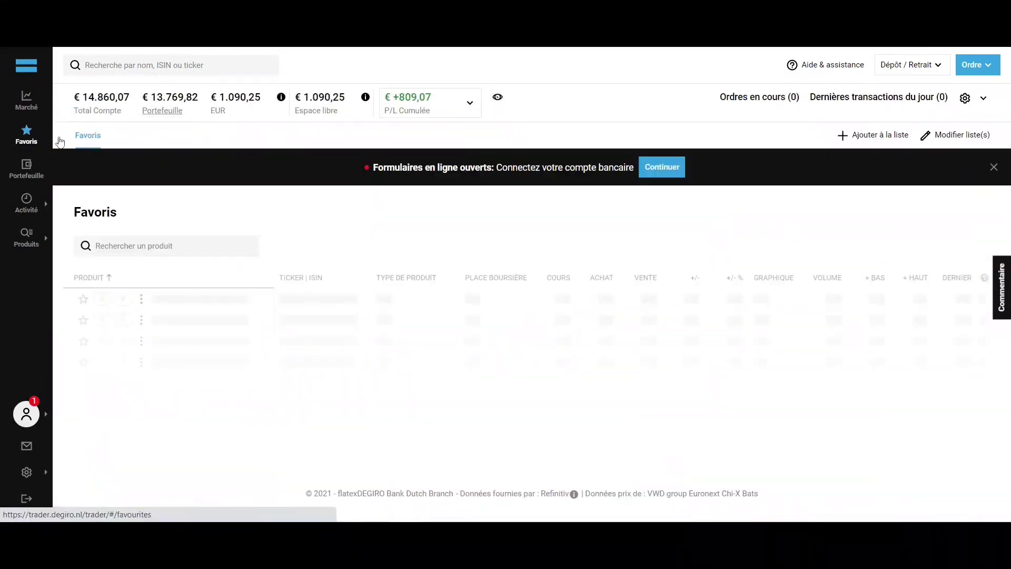
pyautogui.scroll(-3, 288, 206)
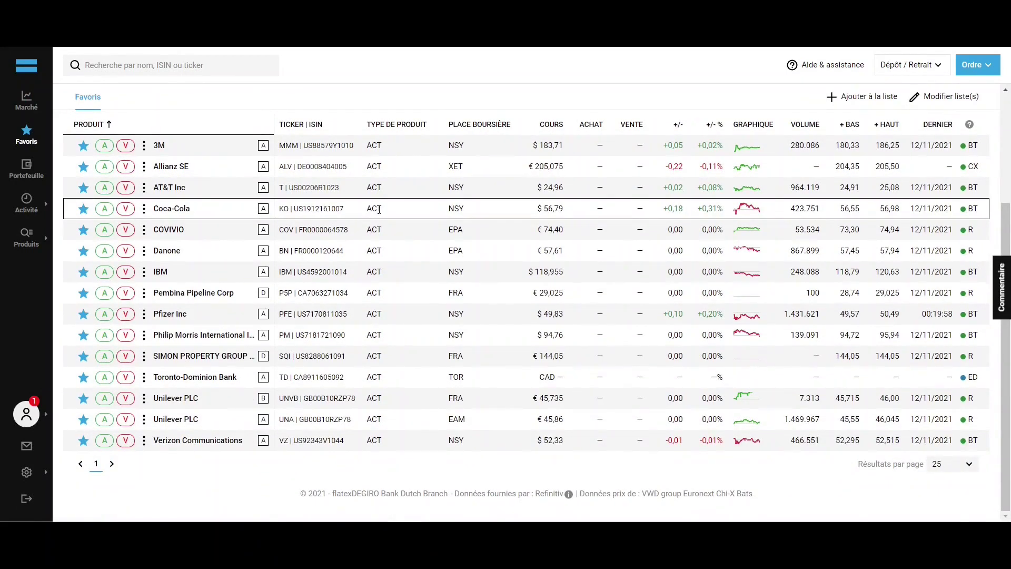
pyautogui.scroll(3, 380, 209)
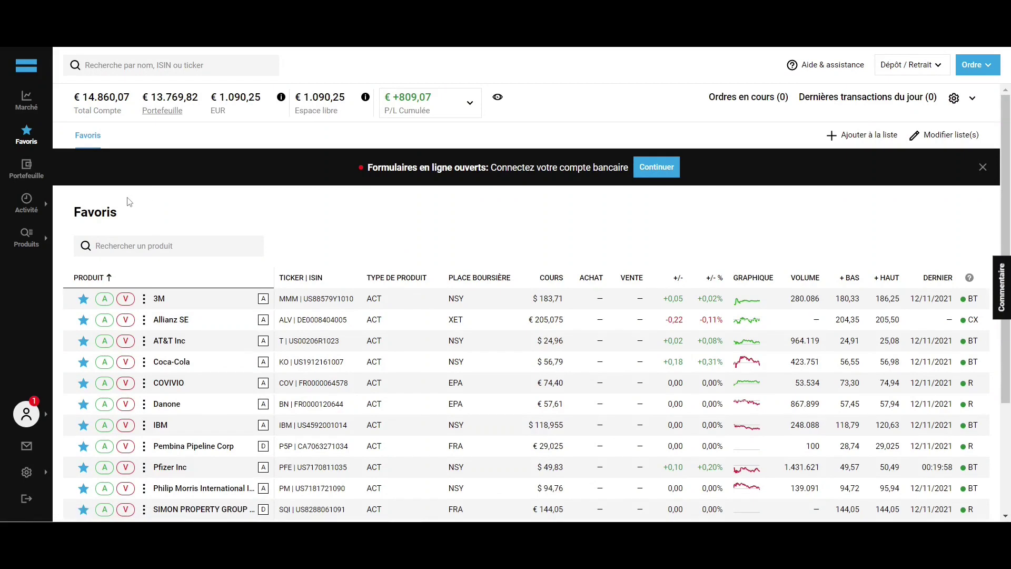
# Step: List all shares (Tous) for France from the product categories
pyautogui.moveTo(23, 245)
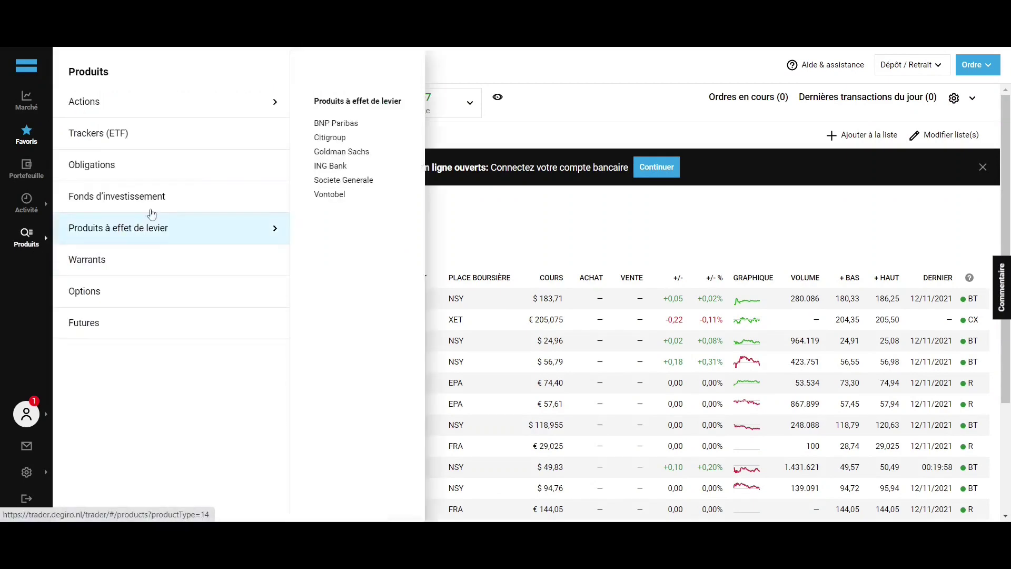
pyautogui.moveTo(180, 103)
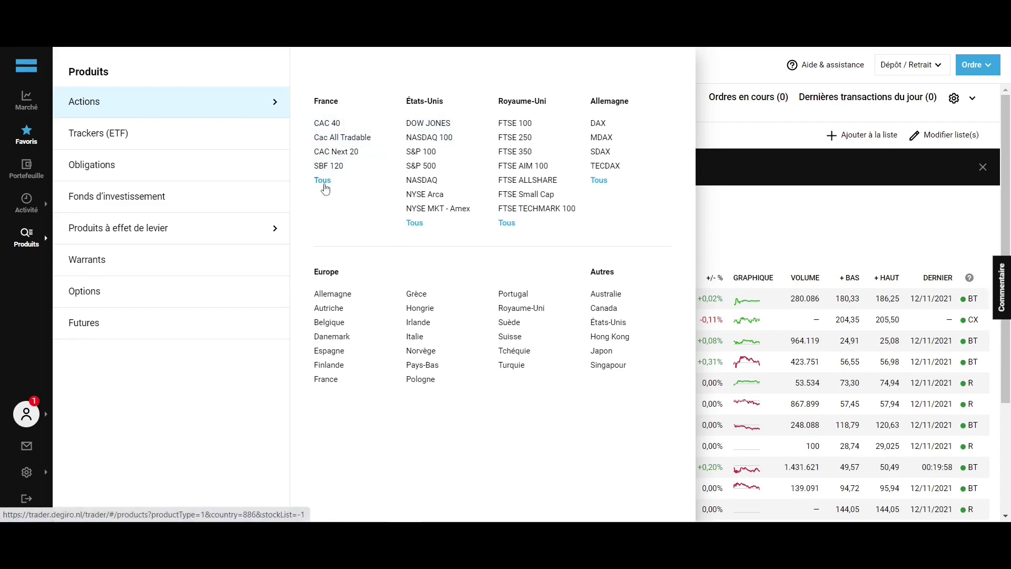
pyautogui.click(323, 180)
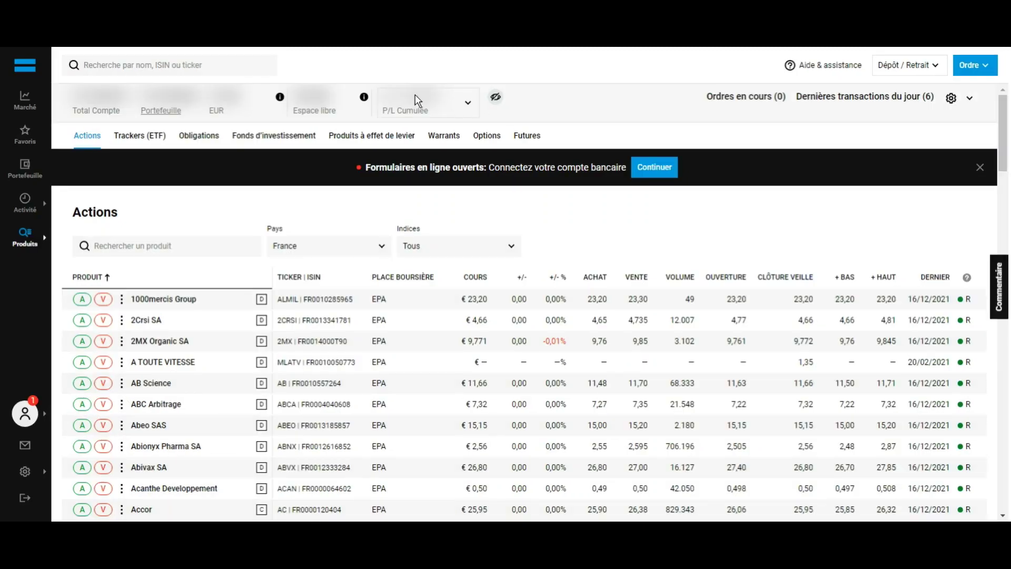
# Step: Search for "Boeing" and open the Boeing Co share traded on TDG in EUR
pyautogui.click(168, 74)
pyautogui.write('Boeing')
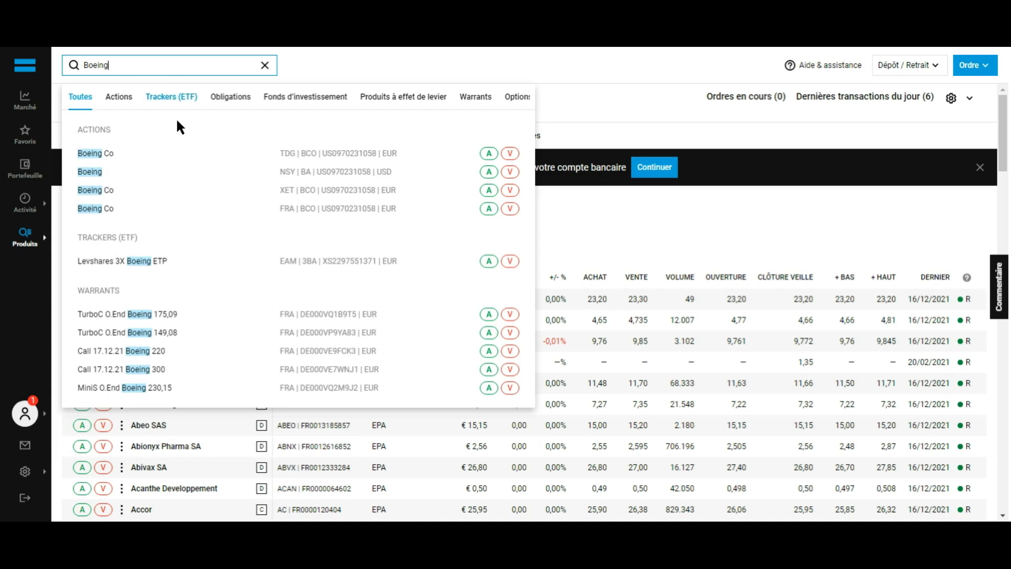
pyautogui.click(184, 160)
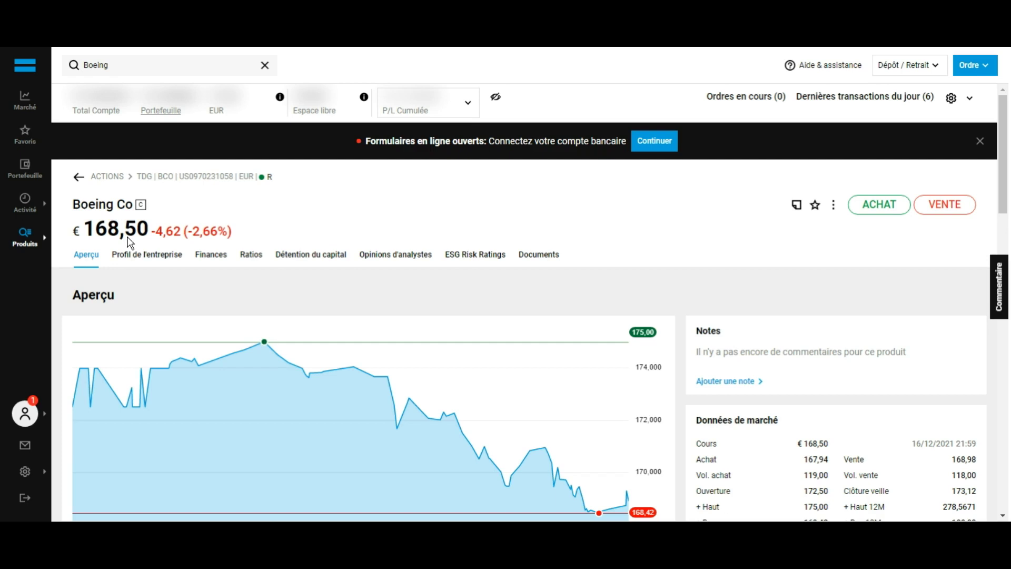
# Step: Examine Boeing Co's chart, news and market data, view its financial results, and return to its overview
pyautogui.scroll(-1, 129, 242)
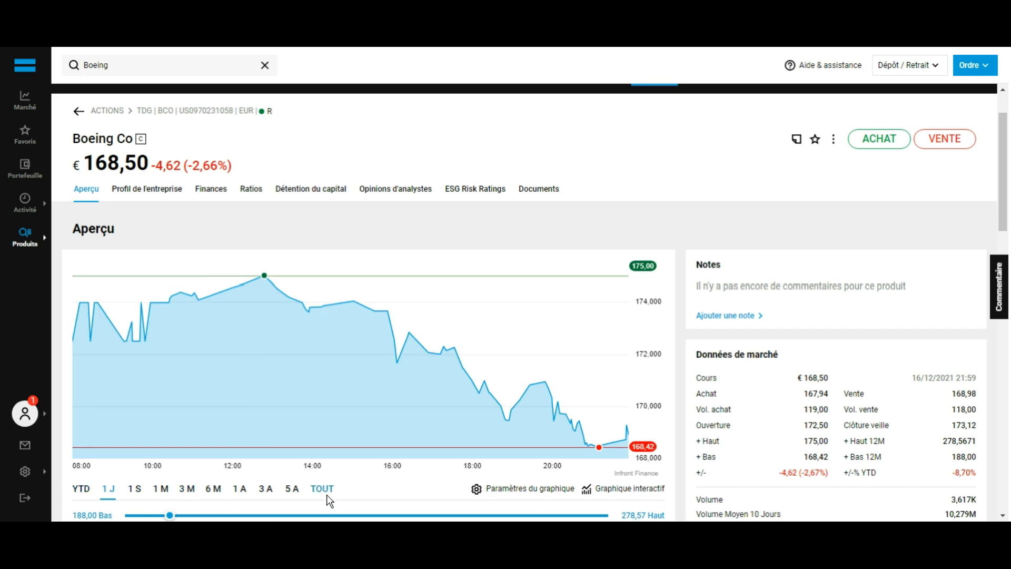
pyautogui.scroll(-4, 329, 501)
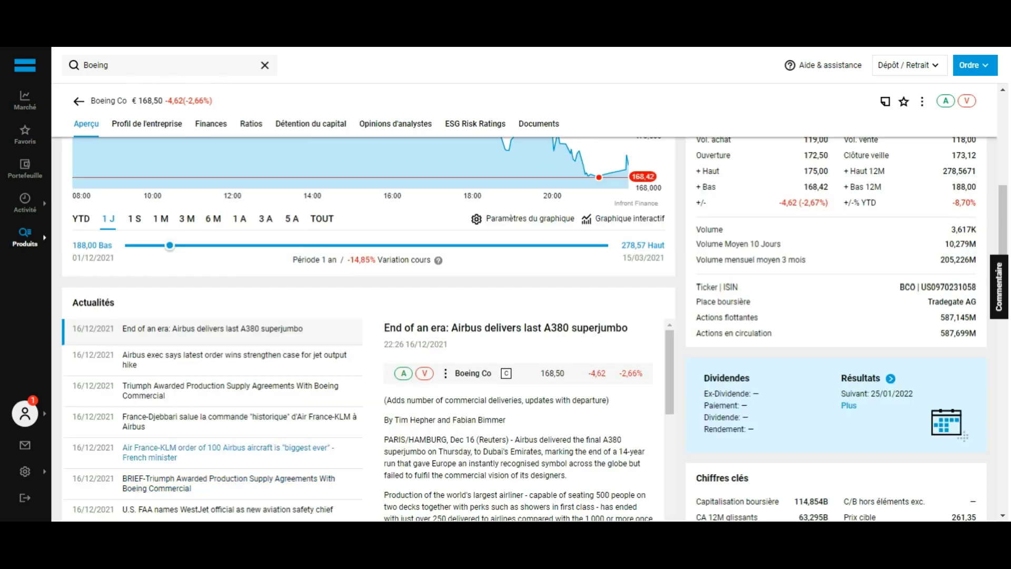
pyautogui.scroll(3, 300, 238)
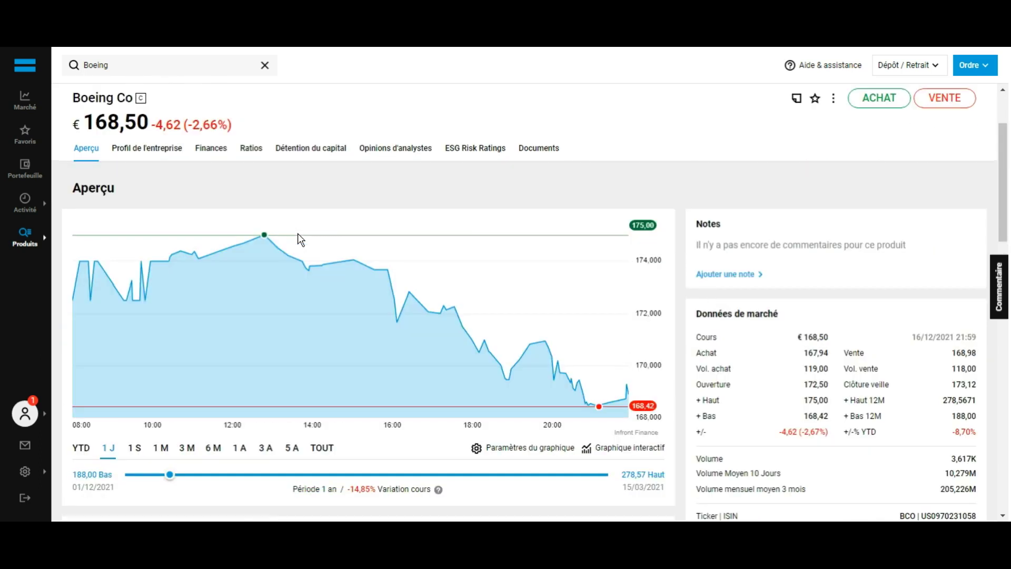
pyautogui.click(215, 152)
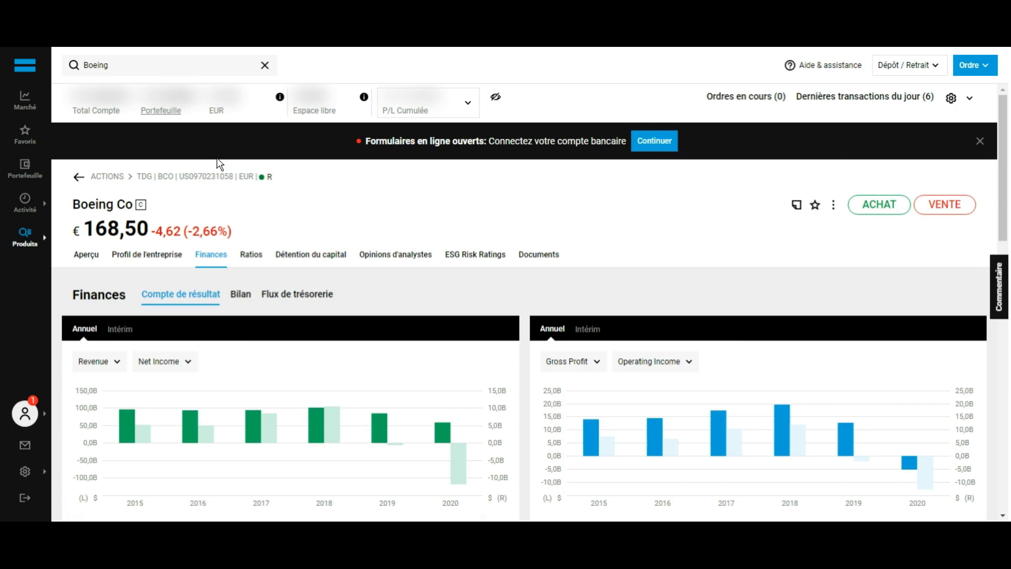
pyautogui.click(96, 259)
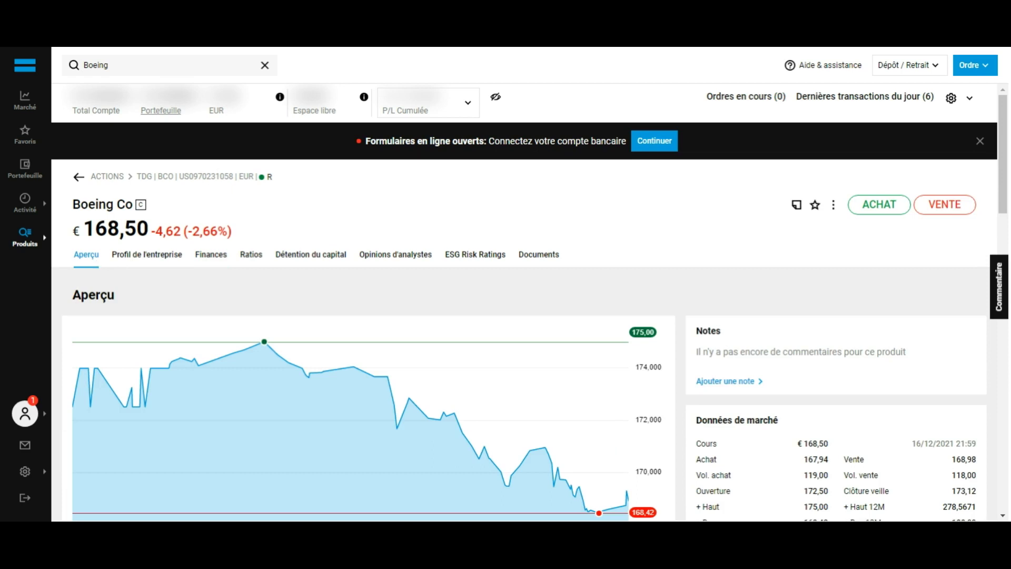
# Step: Fill in a buy order for Boeing Co with type Au marché and quantity 1, and close it without submitting
pyautogui.click(880, 204)
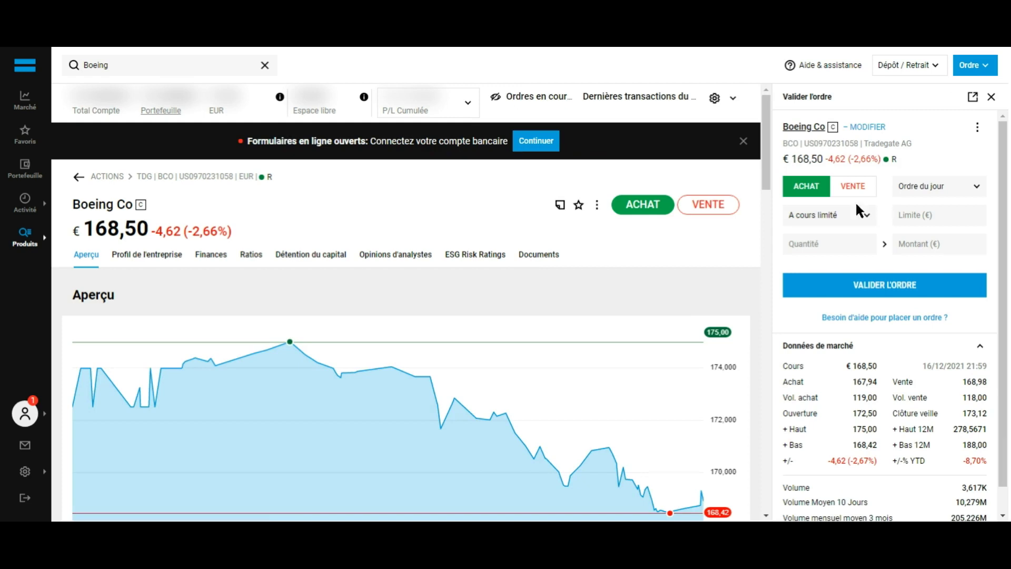
pyautogui.click(823, 220)
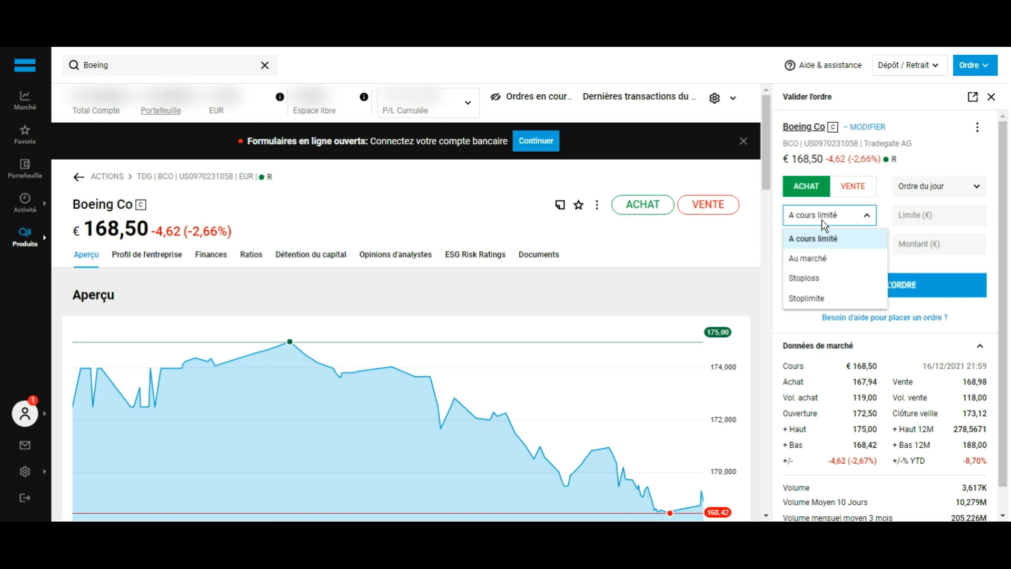
pyautogui.click(847, 266)
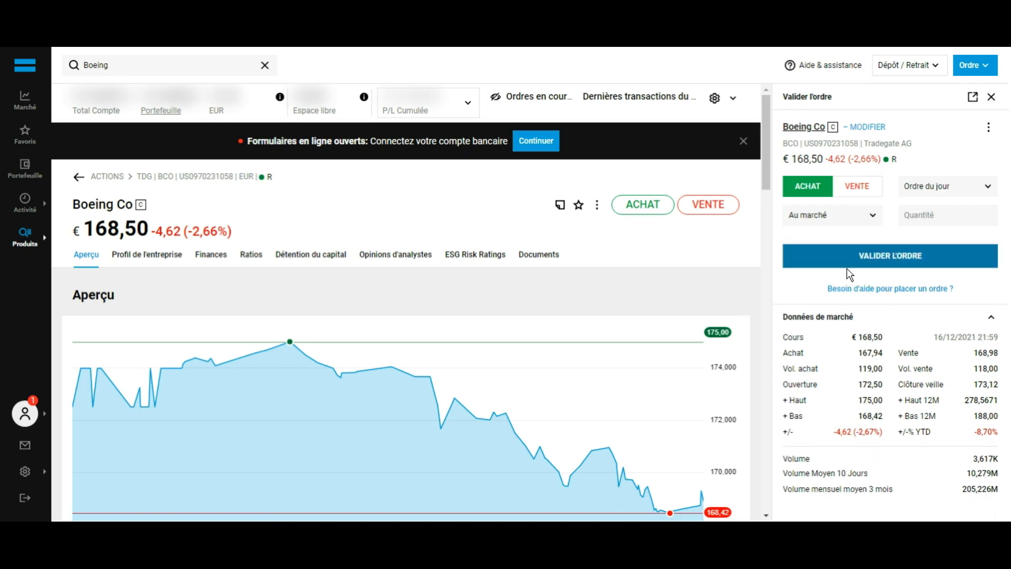
pyautogui.click(976, 222)
pyautogui.write('1')
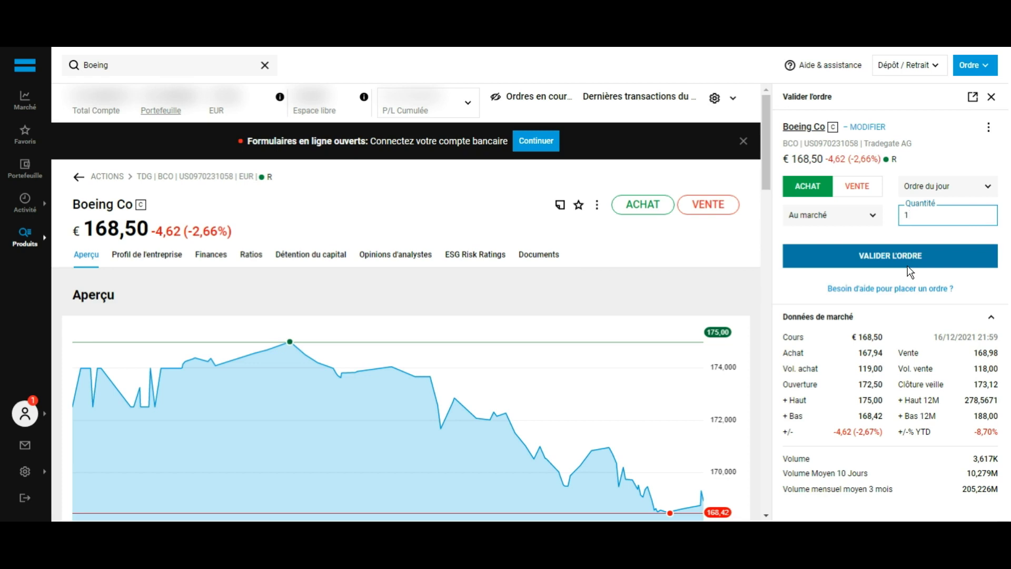
pyautogui.click(992, 97)
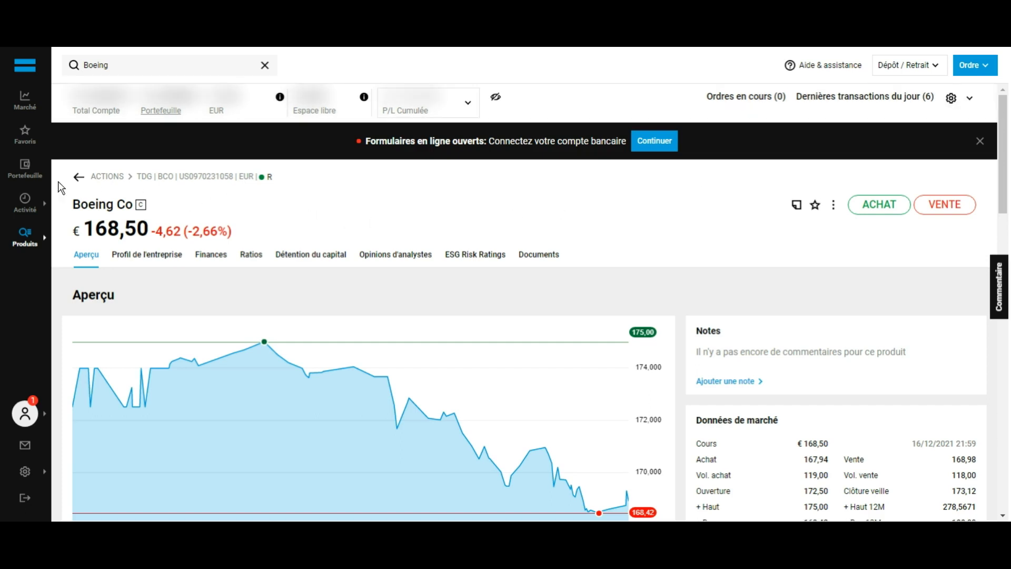
# Step: Open the portfolio and review its open positions and upcoming dividends
pyautogui.click(29, 183)
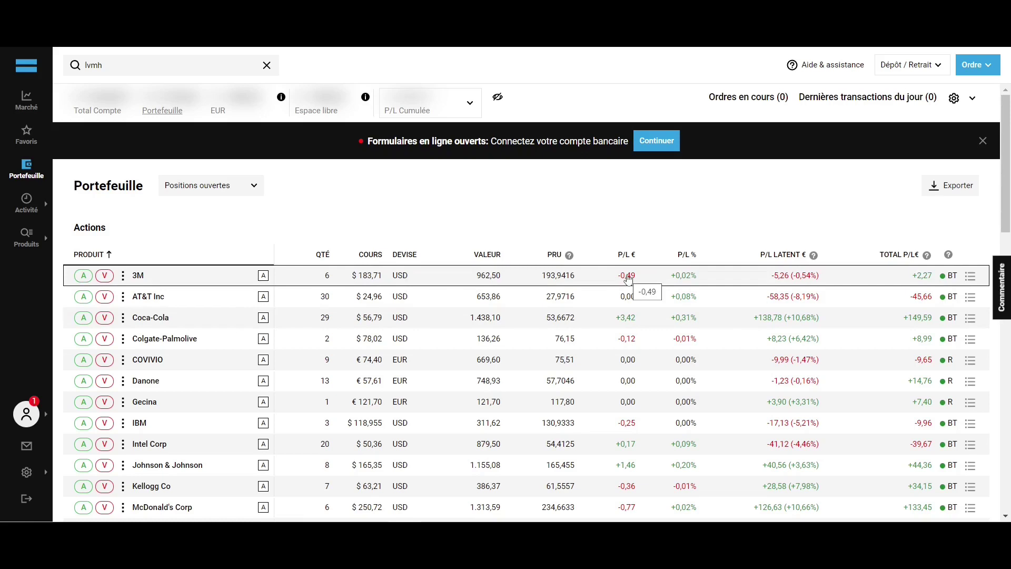
pyautogui.scroll(-9, 685, 259)
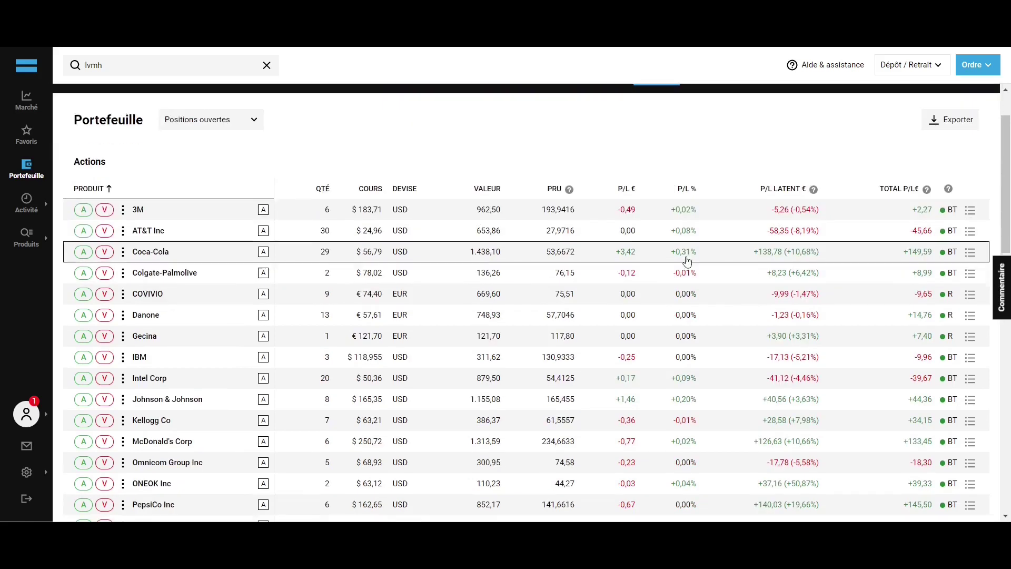
pyautogui.scroll(-8, 688, 260)
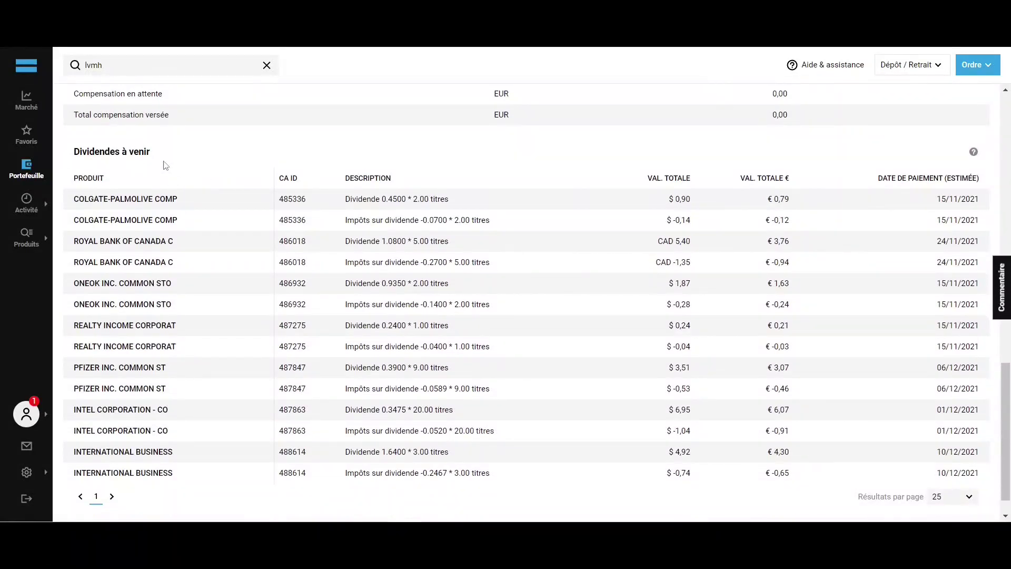
pyautogui.scroll(17, 169, 167)
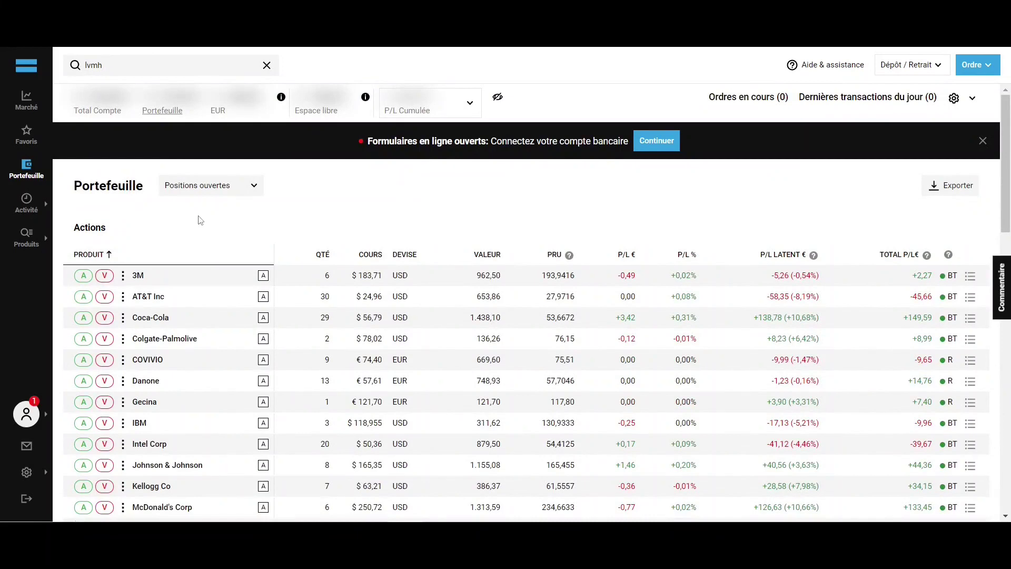
# Step: Prepare a sell order for the 3M position with type Au marché and quantity 1
pyautogui.click(105, 277)
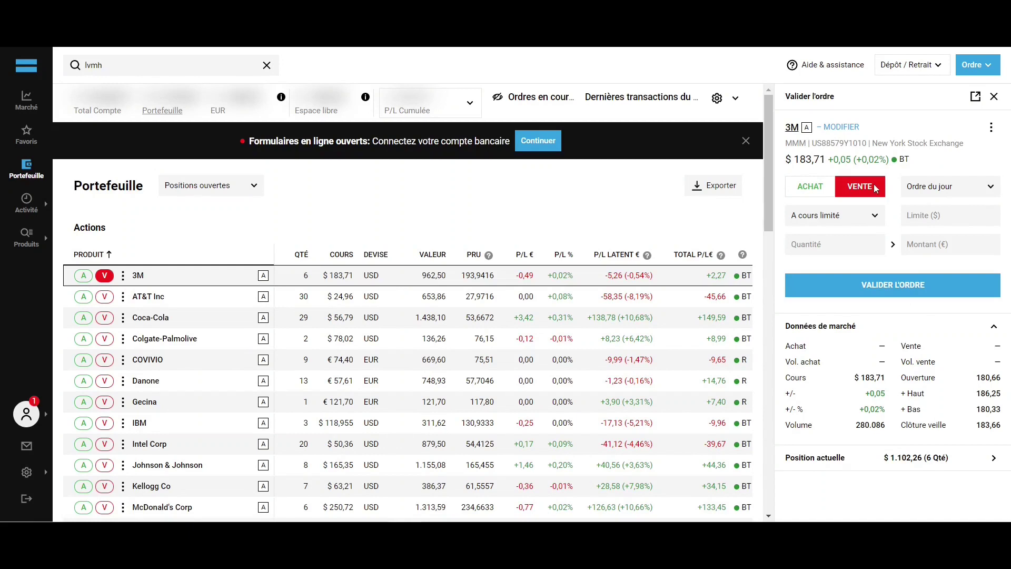
pyautogui.click(862, 219)
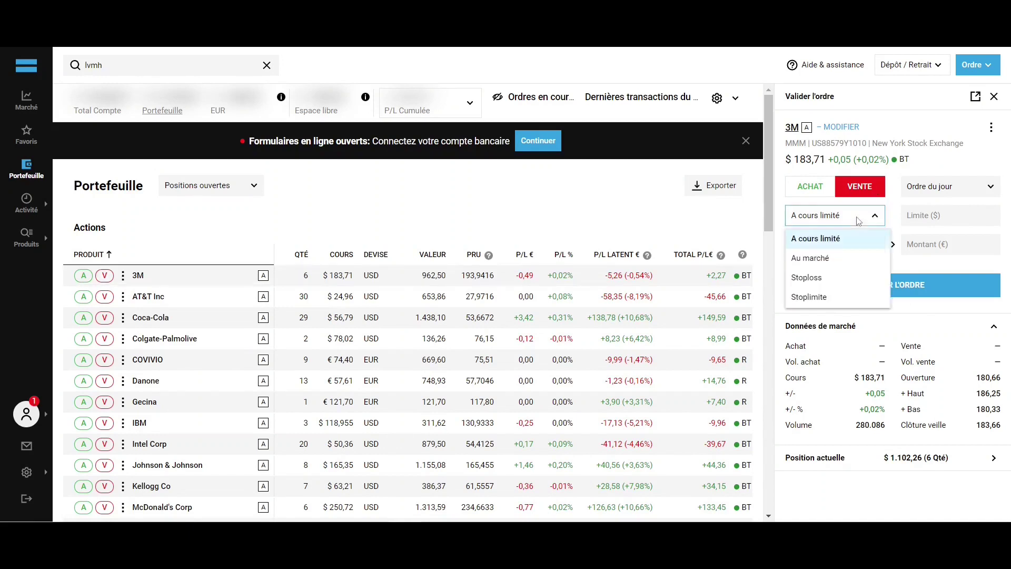
pyautogui.click(842, 259)
pyautogui.click(842, 260)
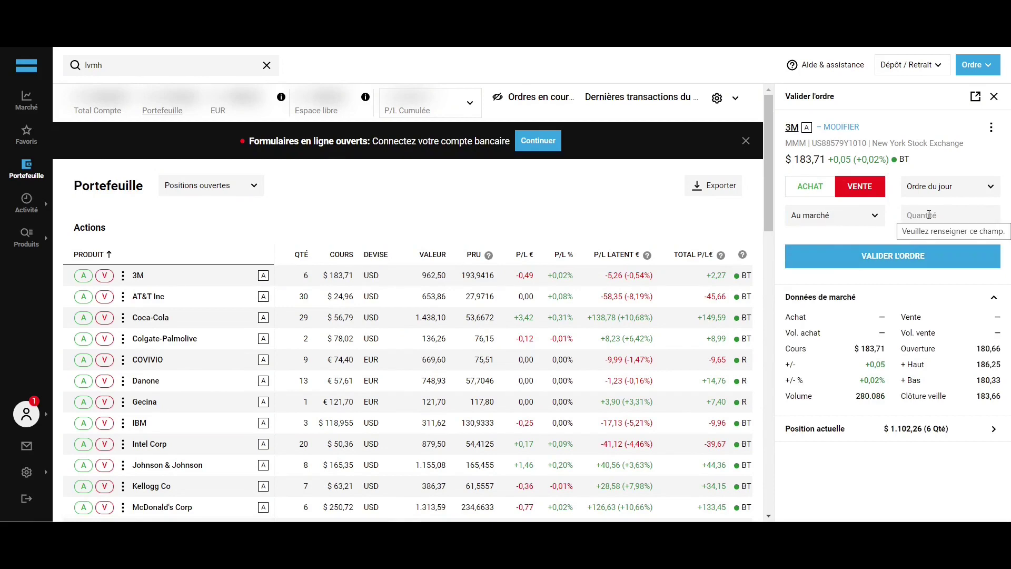
pyautogui.click(929, 215)
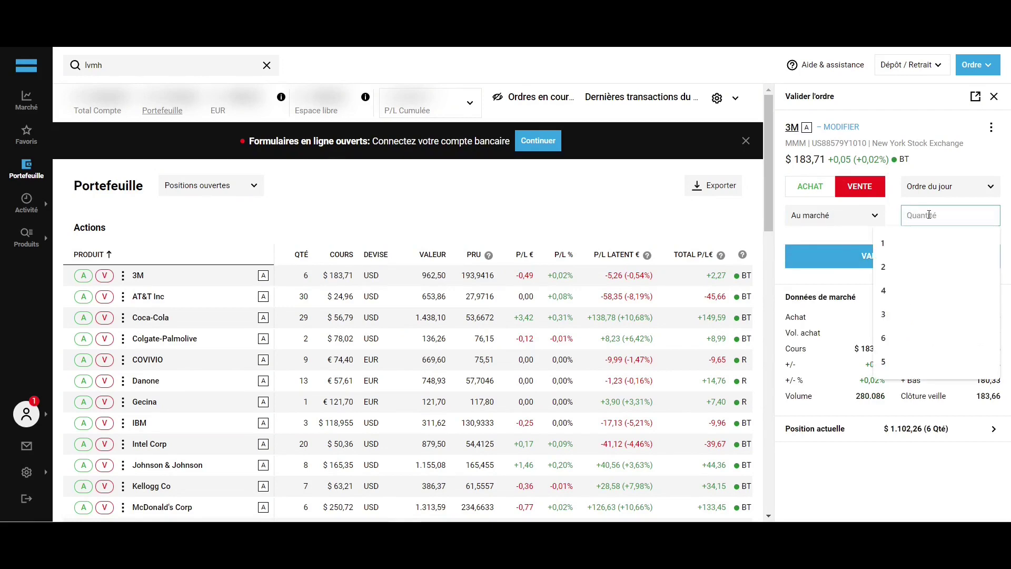
pyautogui.write('1')
pyautogui.click(896, 210)
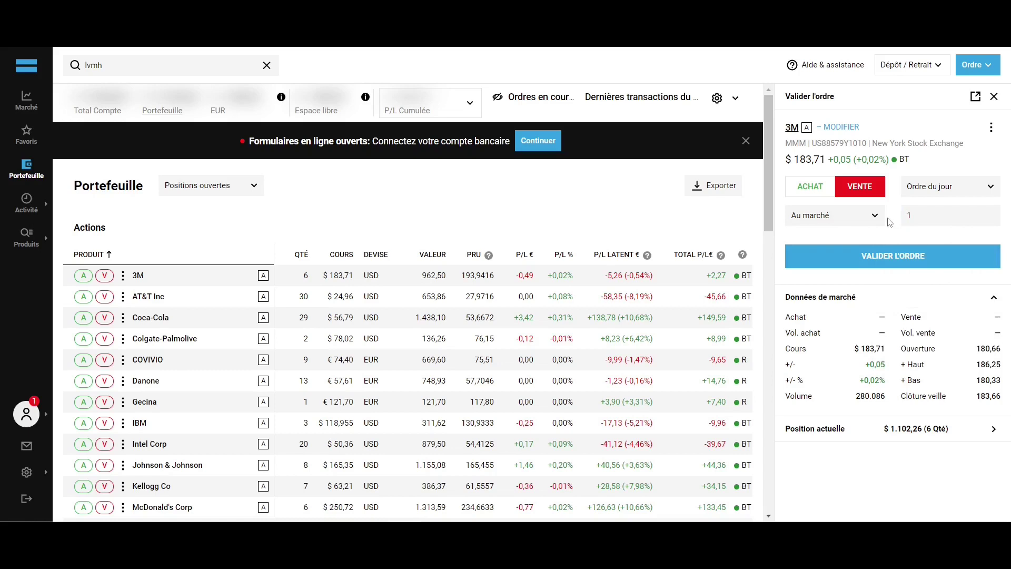